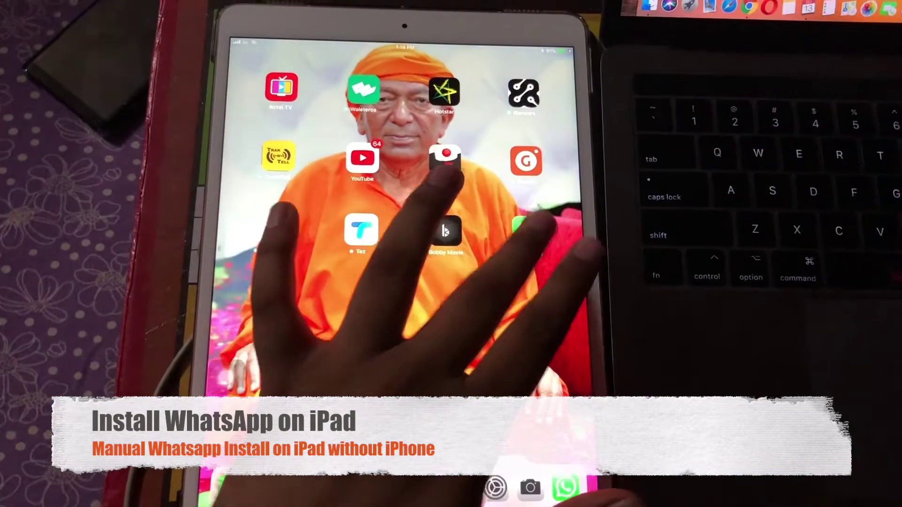
Look through WhatsApp's chats and contact list on the iPad, then return to the home screen
left_click(536, 219)
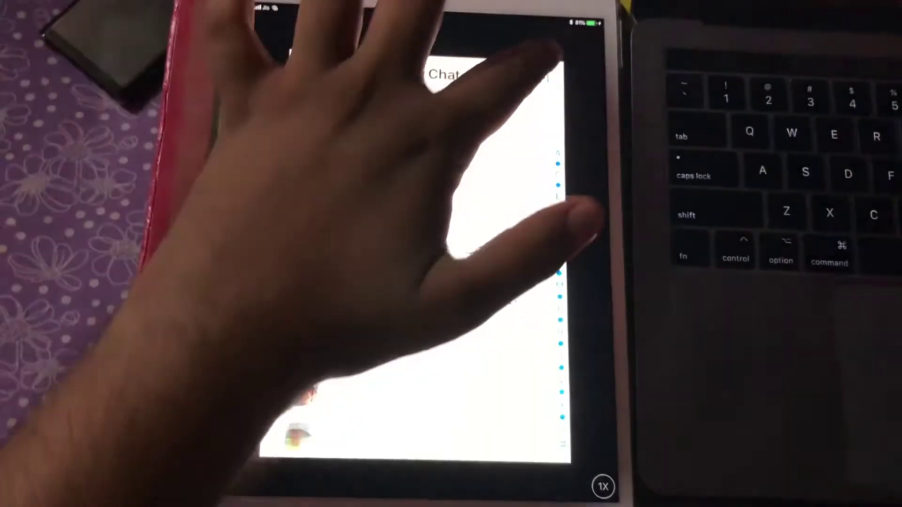
left_click(538, 74)
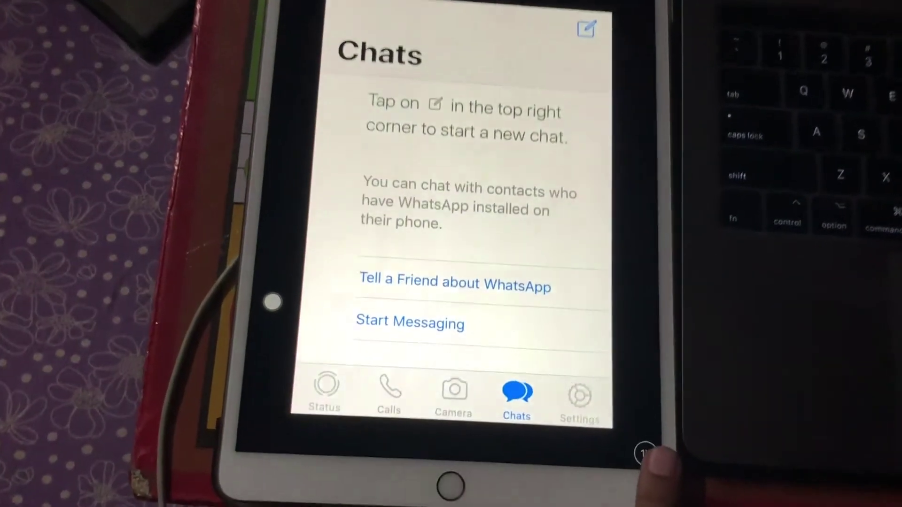
key("super")
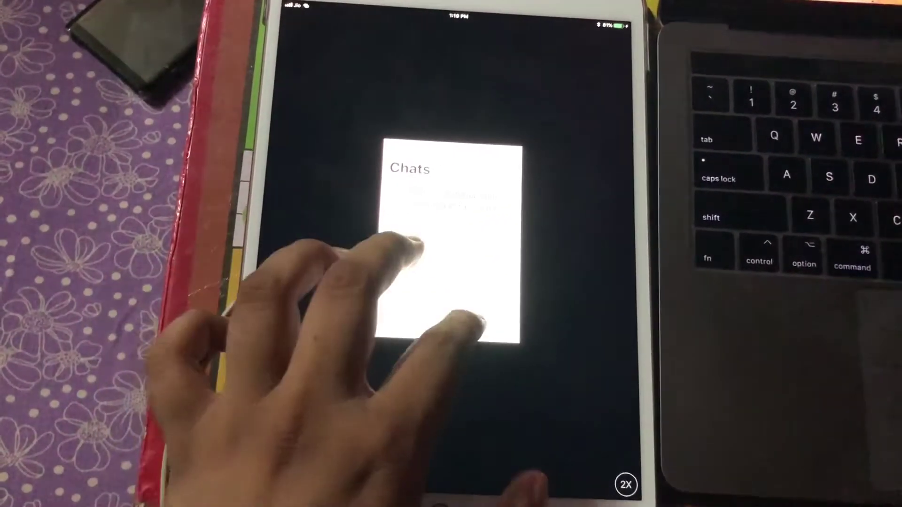
left_click_drag(413, 244, 470, 324)
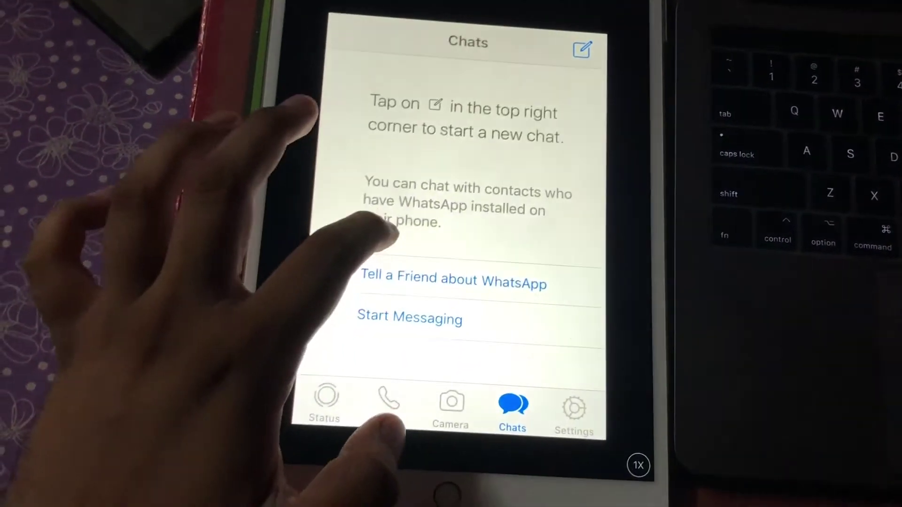
left_click(410, 319)
scroll(470, 258, "down", 3)
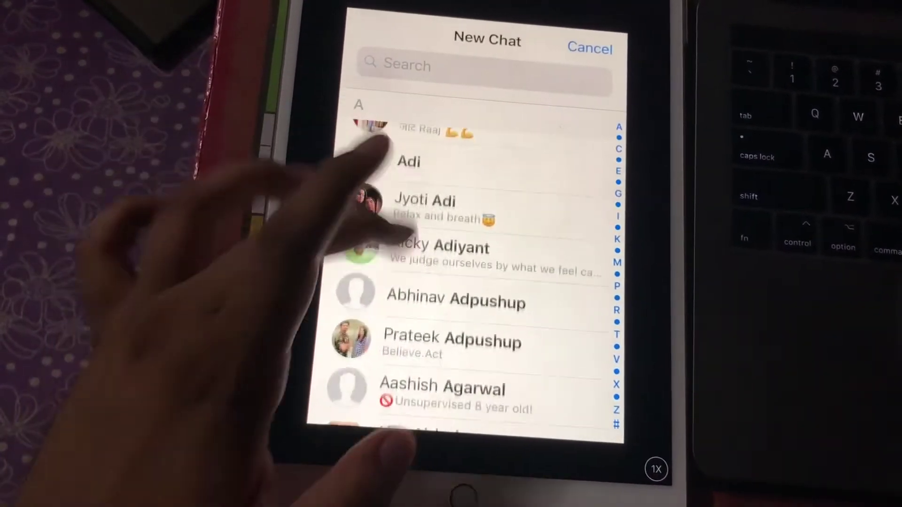
scroll(470, 258, "down", 8)
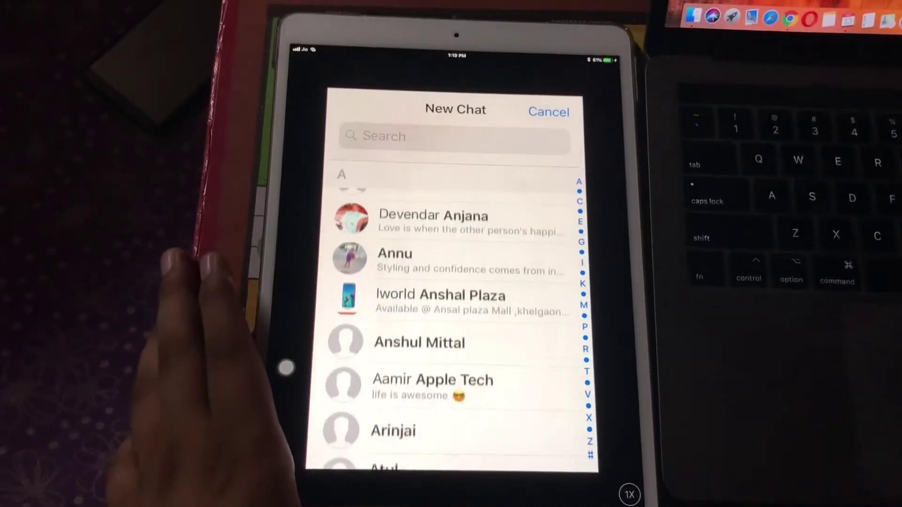
left_click(287, 367)
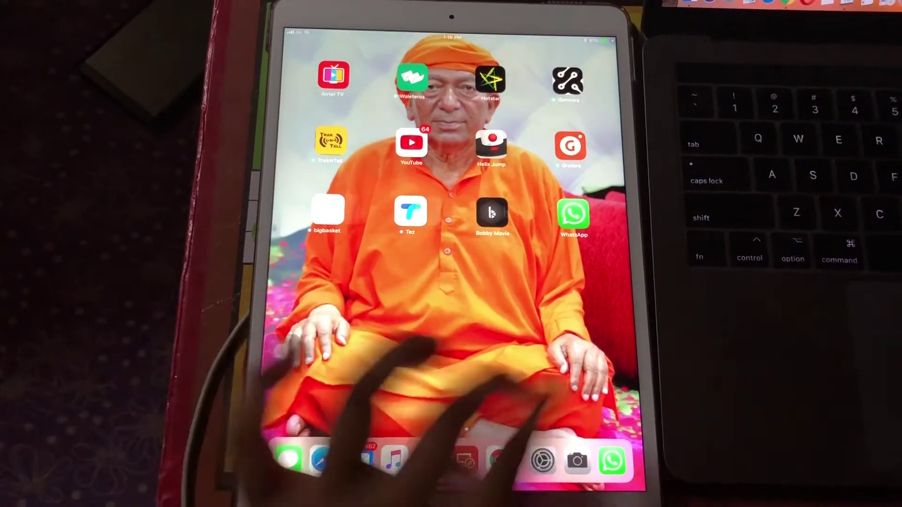
left_click_drag(329, 305, 446, 306)
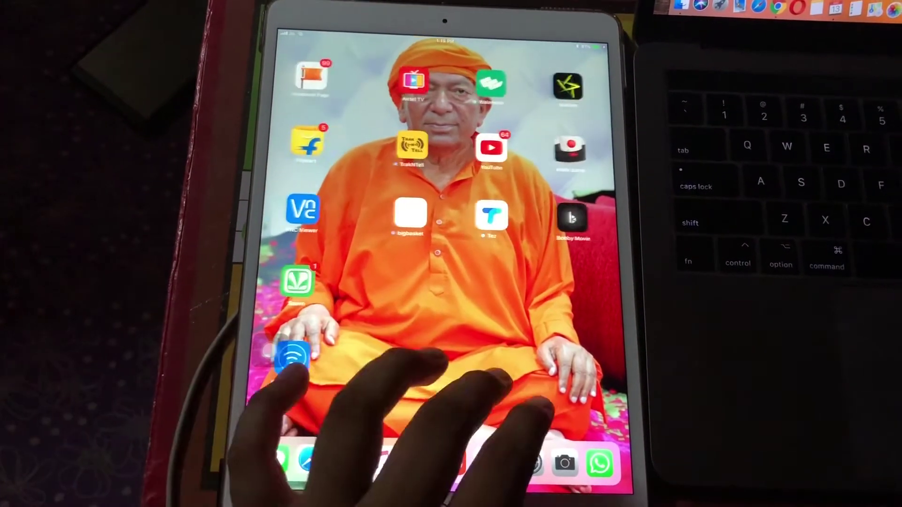
mouse_move(292, 371)
left_mouse_down()
mouse_move(404, 371)
mouse_move(305, 375)
left_mouse_up()
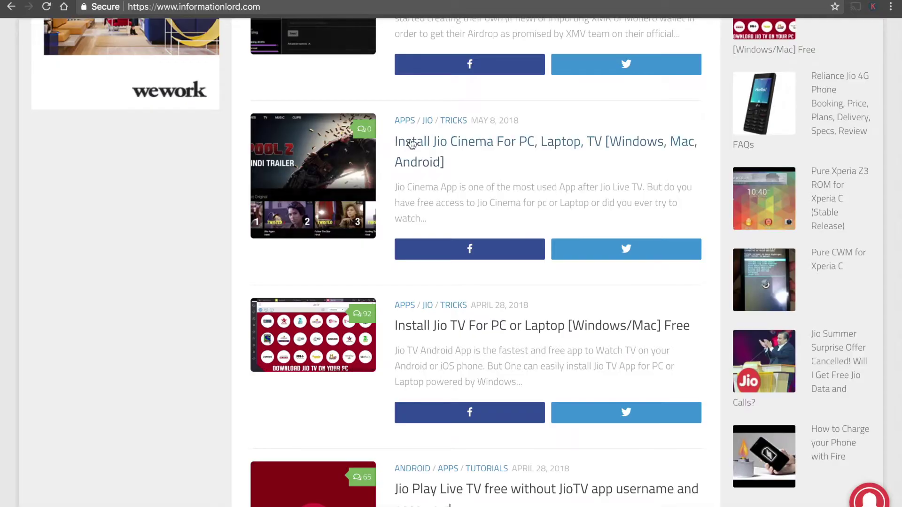
Show the full cydiaimpactor.com address in Chrome's address bar
scroll(408, 132, "up", 5)
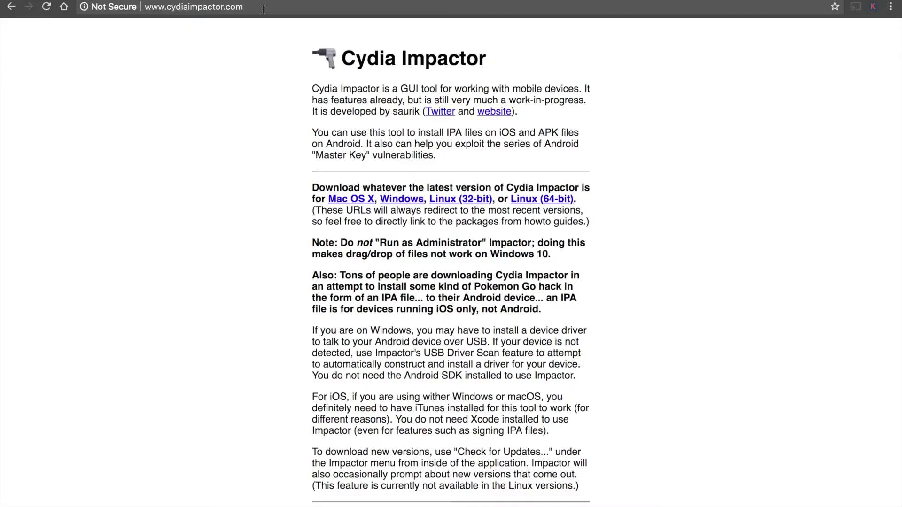
left_click(264, 9)
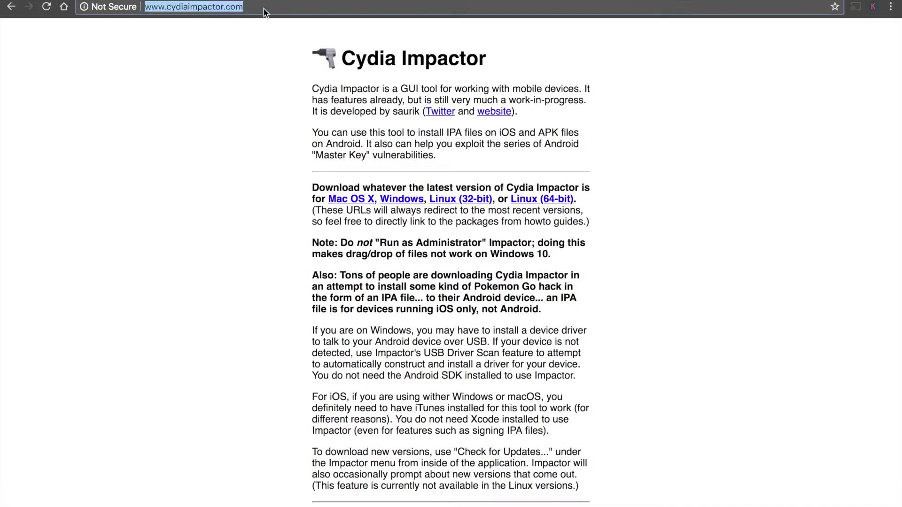
left_click(309, 175)
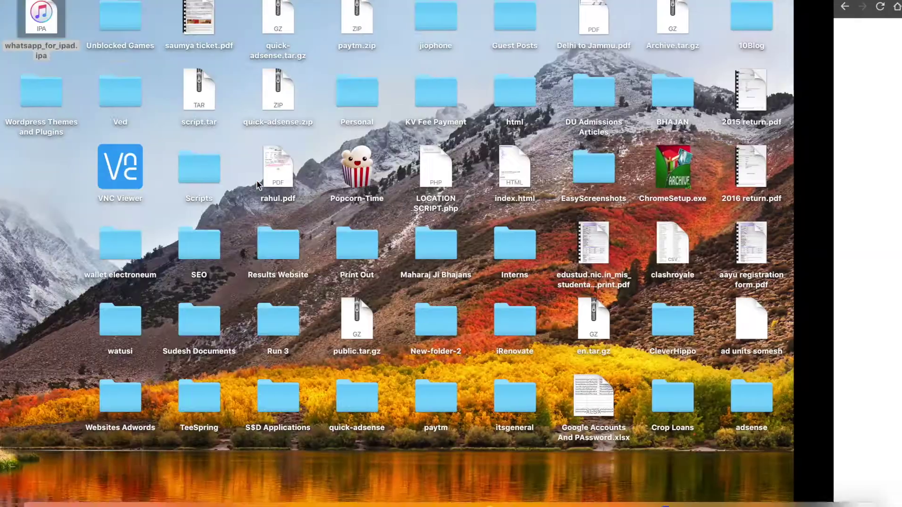
Launch Cydia Impactor from Launchpad and move its window lower and to the left
left_click(156, 19)
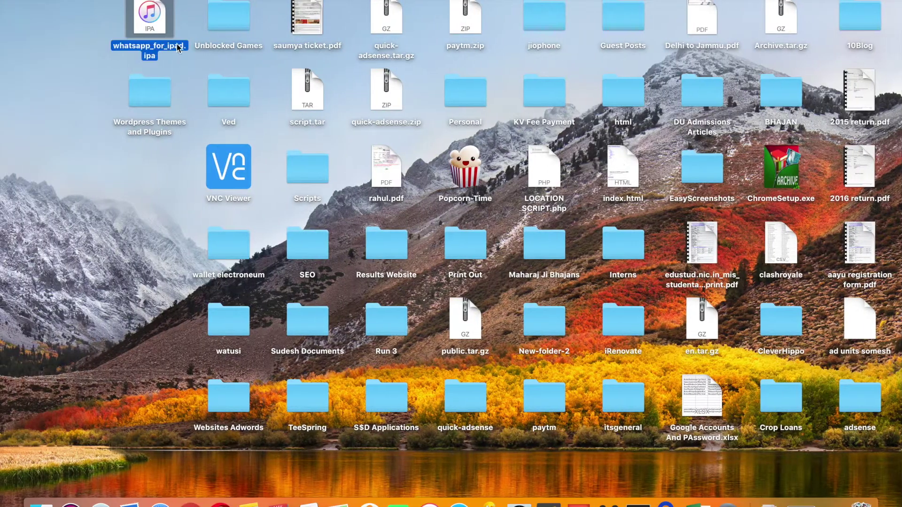
left_click(52, 81)
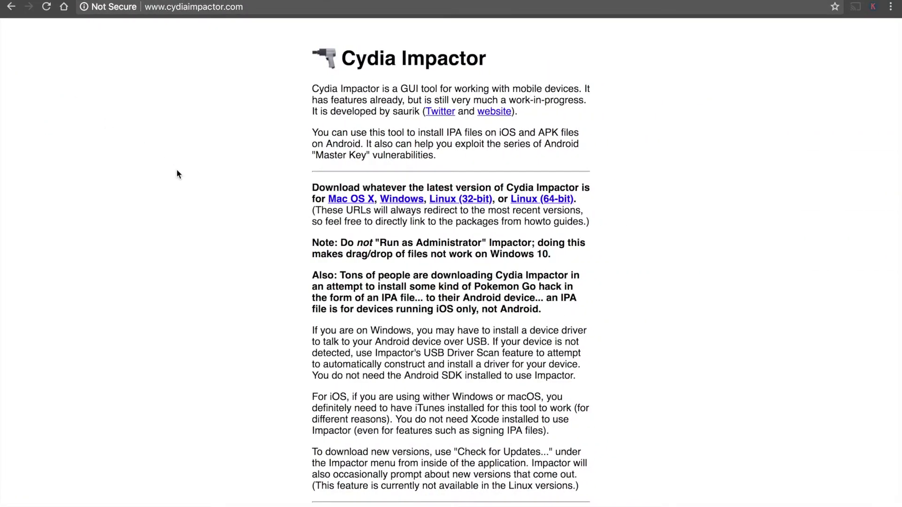
key("F4")
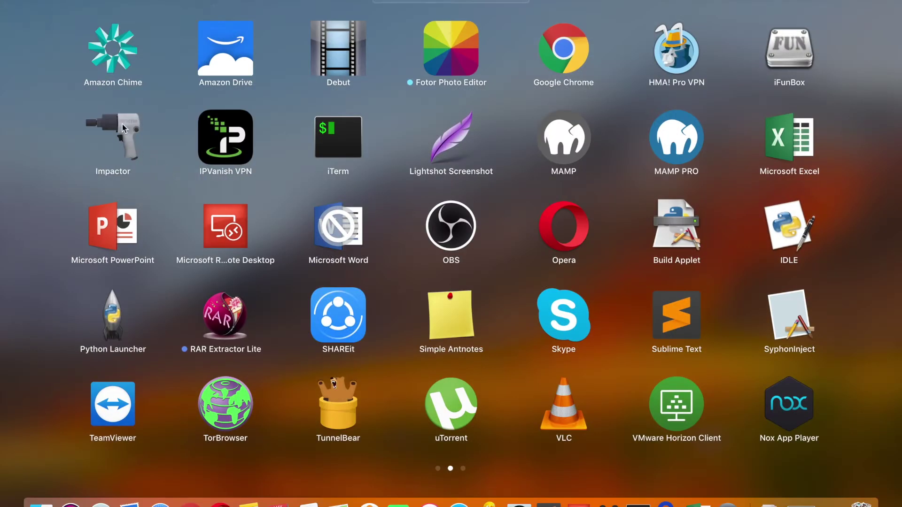
left_click(122, 124)
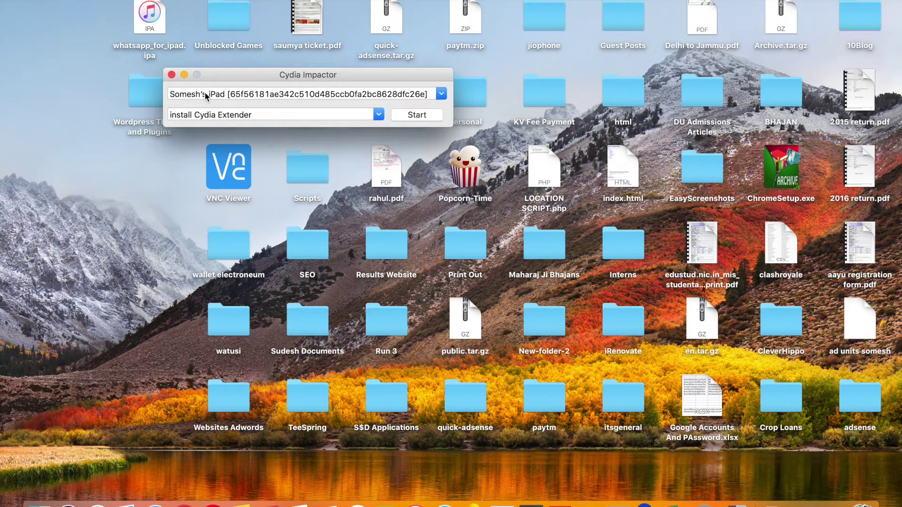
left_click_drag(249, 78, 177, 178)
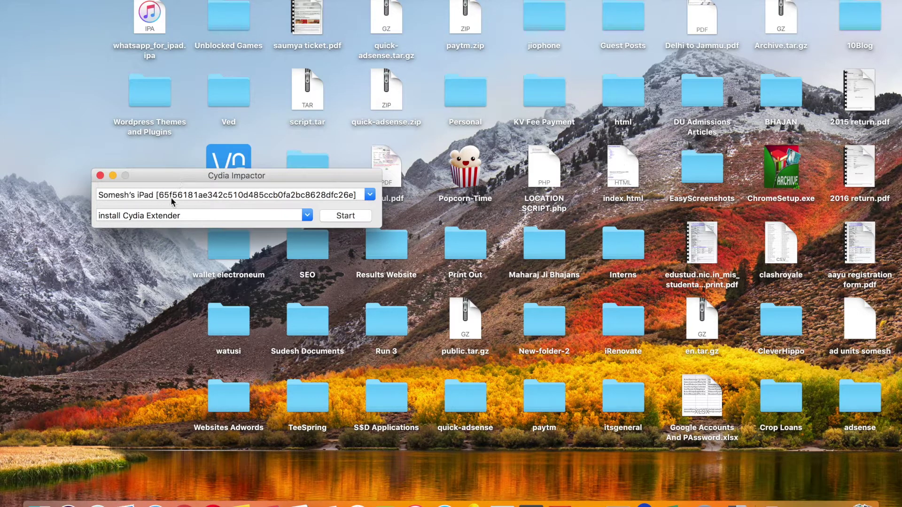
Drop whatsapp_for_ipad.ipa onto Impactor and enter the Apple ID e-mail address
left_click(154, 19)
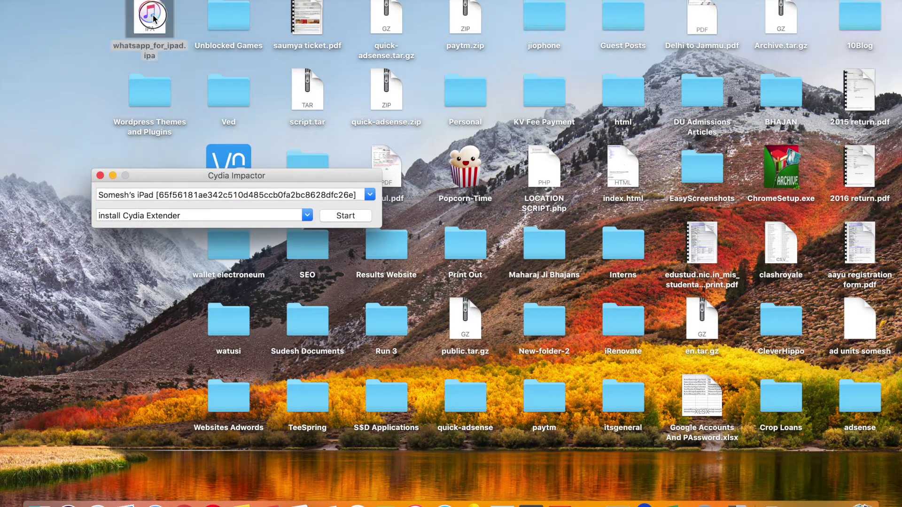
left_click_drag(154, 19, 221, 210)
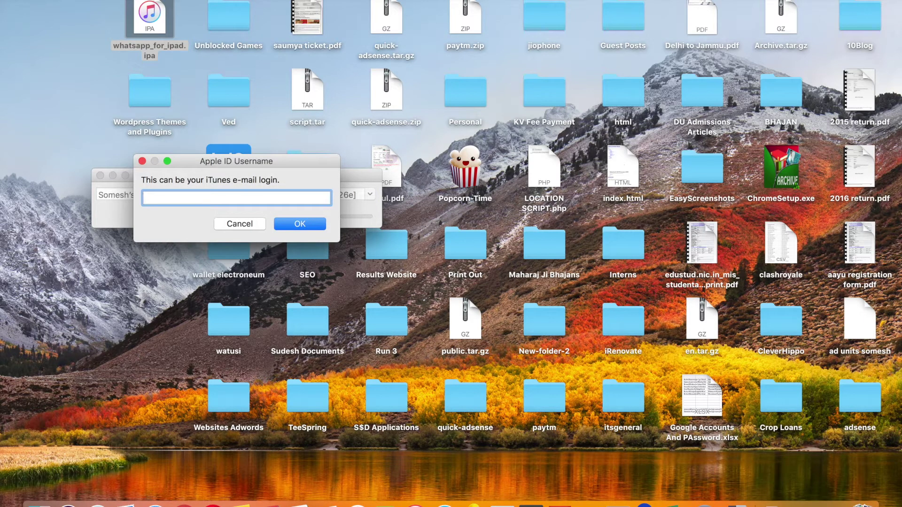
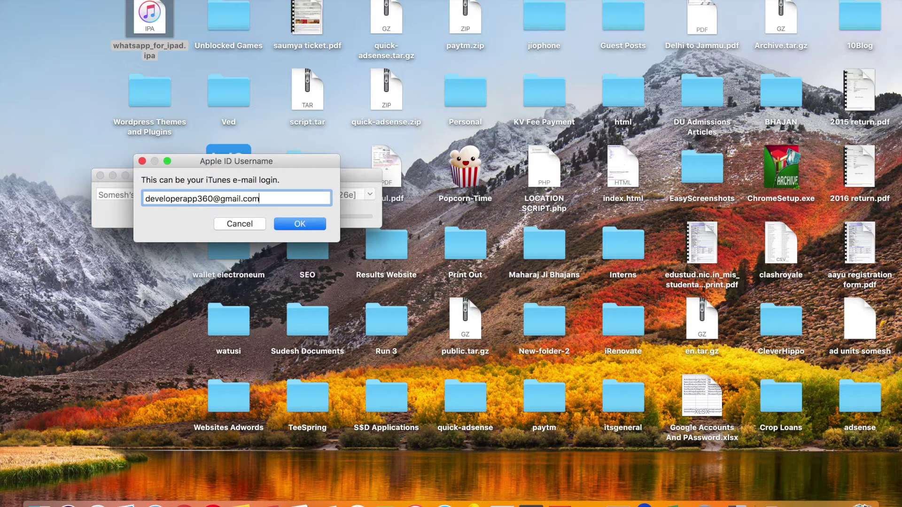
Submit the Apple ID e-mail and account password, then copy appleid.apple.com from the error
key("Return")
type("•••••")
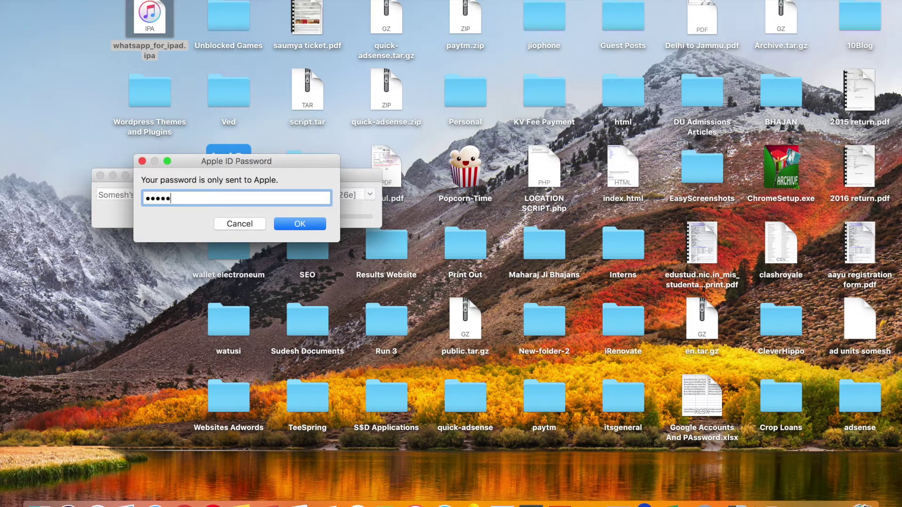
key("BackSpace")
key("BackSpace")
key("BackSpace")
key("BackSpace")
key("BackSpace")
type("•••••••••••••••••••••••")
key("Return")
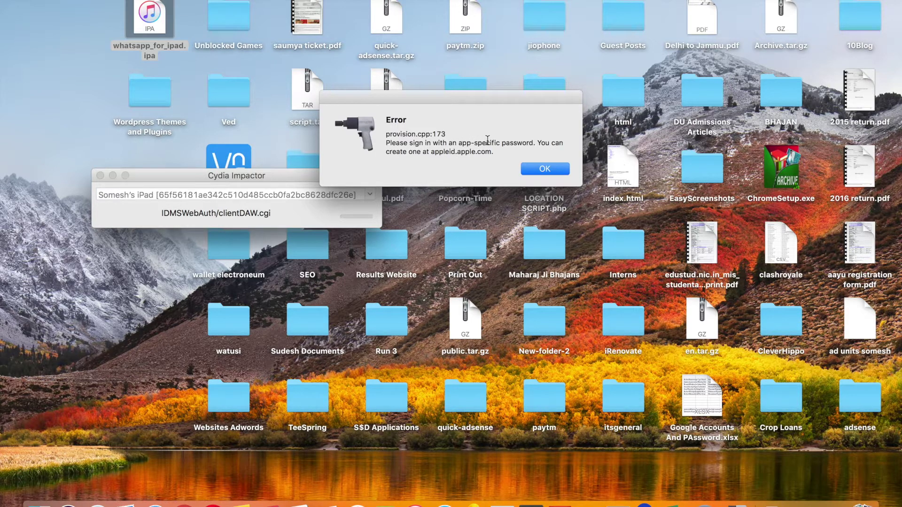
left_click_drag(431, 153, 492, 155)
key("ctrl+Right")
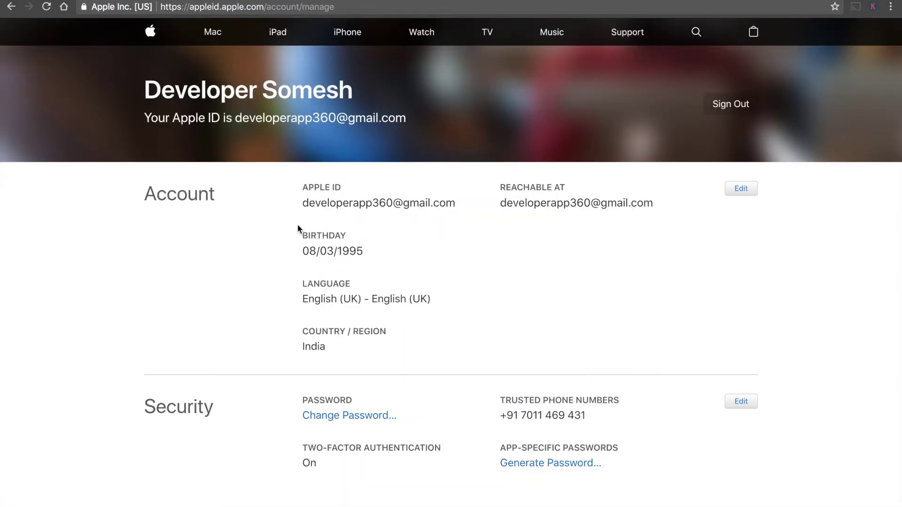
Scroll to the Apple ID page's Security section and start editing it
scroll(297, 224, "down", 3)
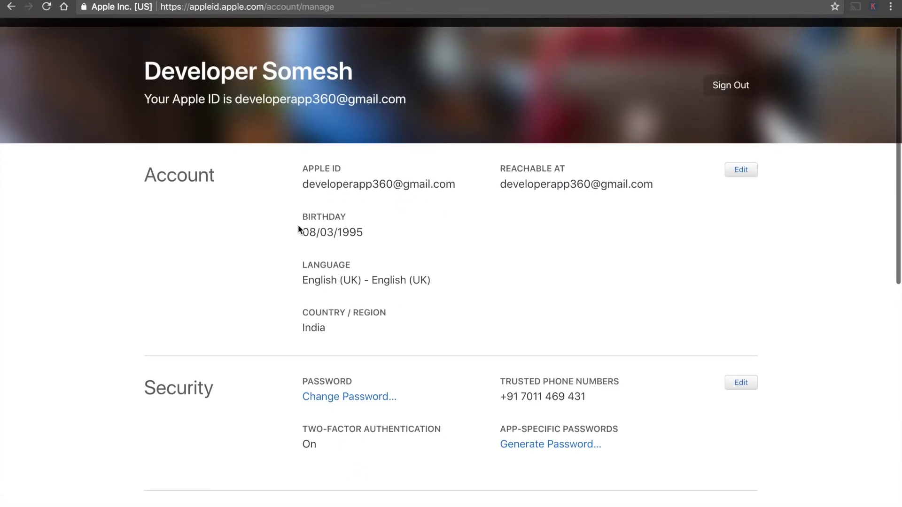
scroll(298, 225, "down", 3)
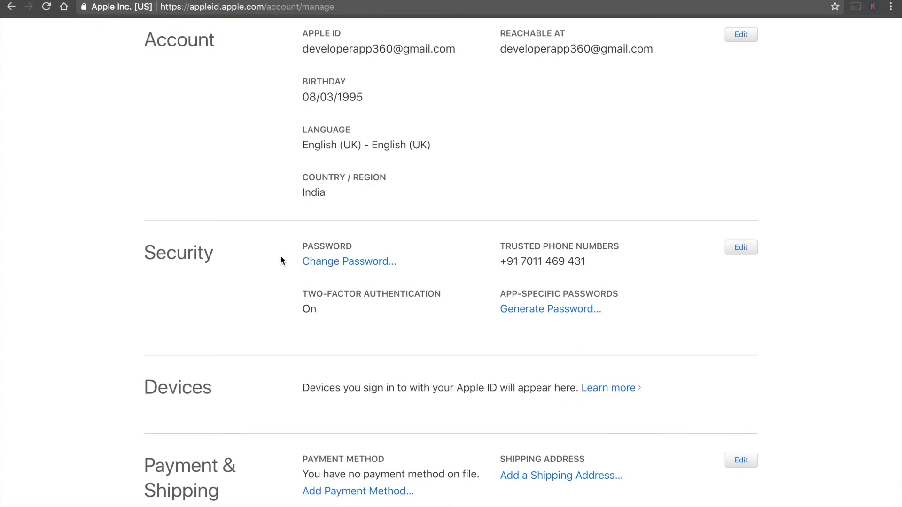
scroll(281, 261, "up", 4)
scroll(323, 275, "down", 6)
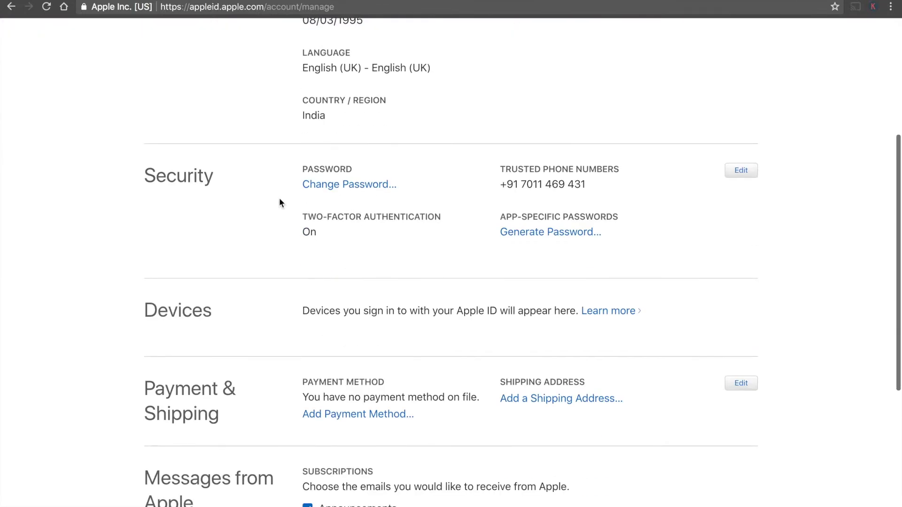
left_click(746, 173)
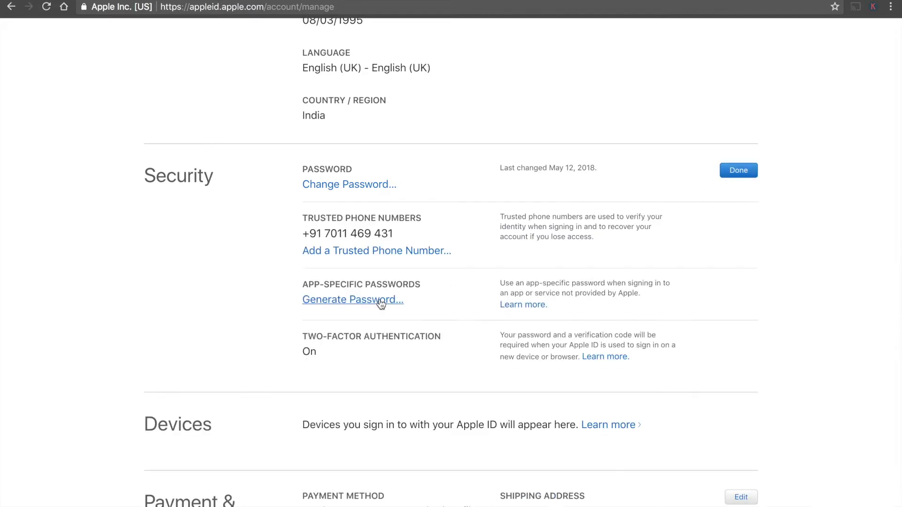
Generate an app-specific password labelled 'Cydia Impactor' and copy it
left_click(370, 308)
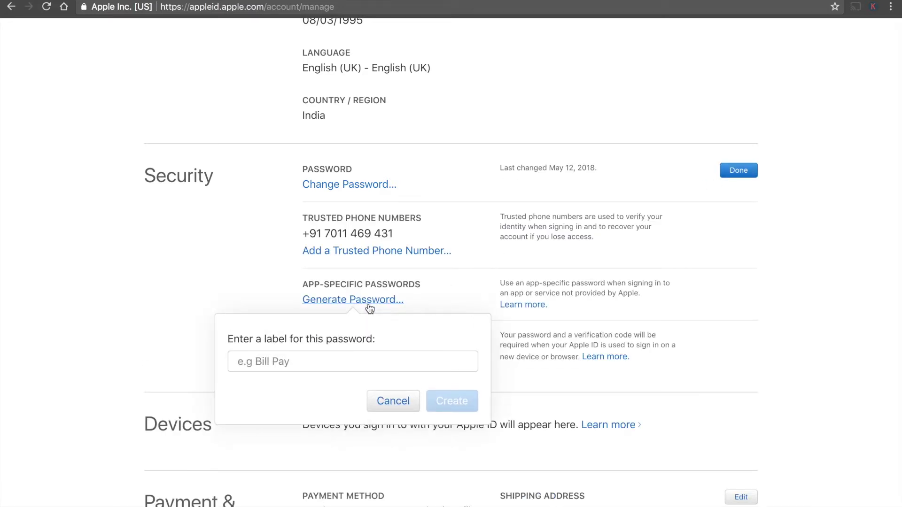
left_click(337, 358)
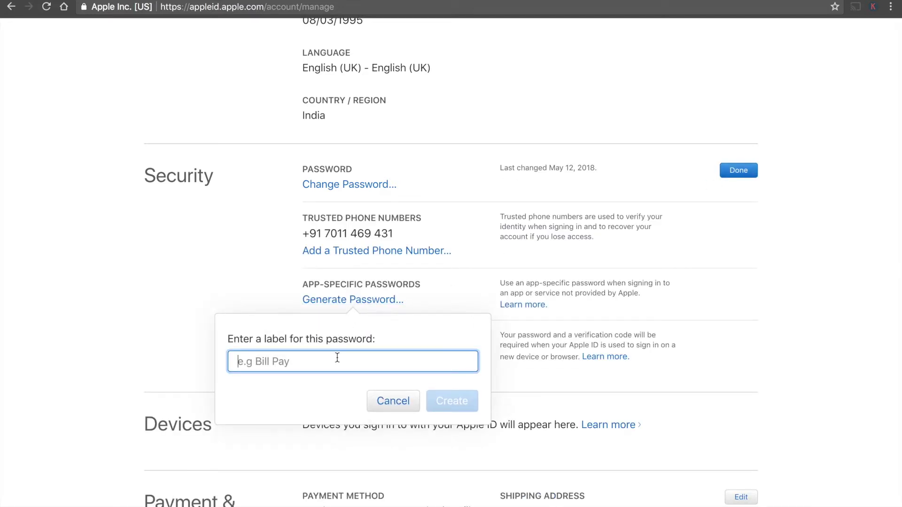
type("C")
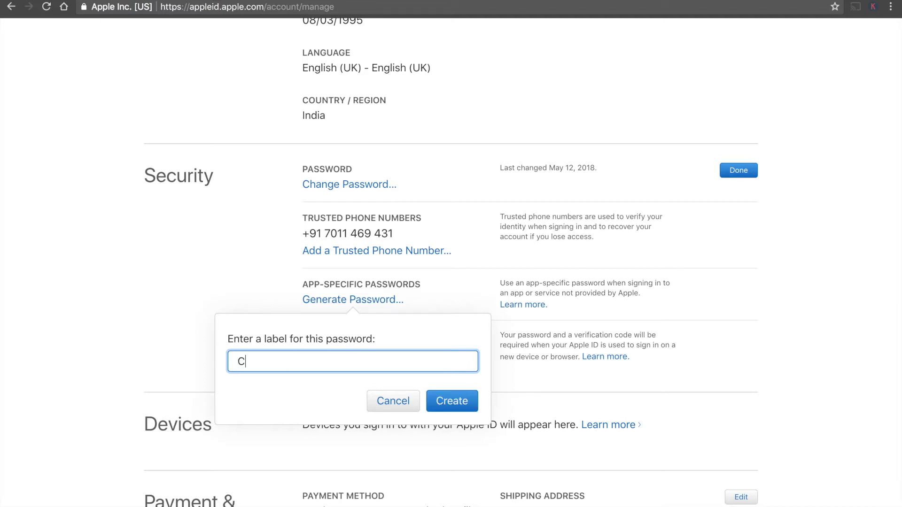
type("ydia Impactor")
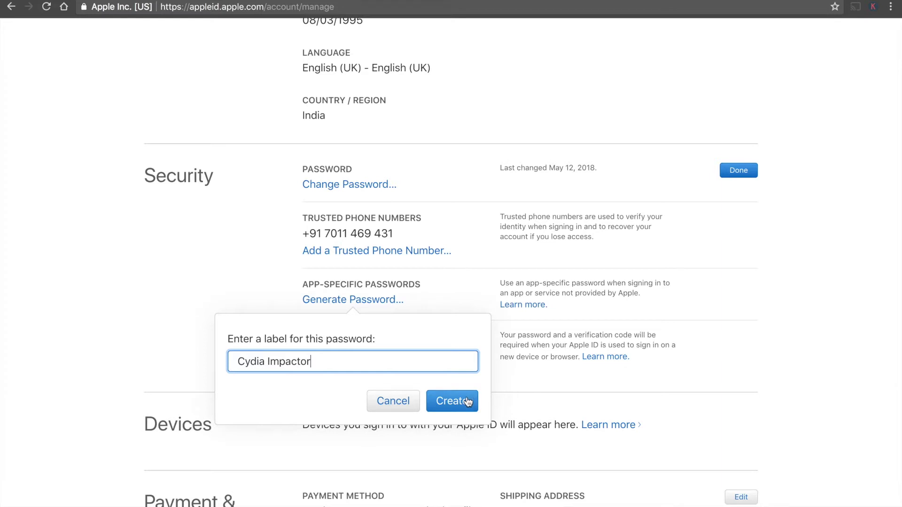
left_click(467, 402)
left_click_drag(374, 362, 232, 359)
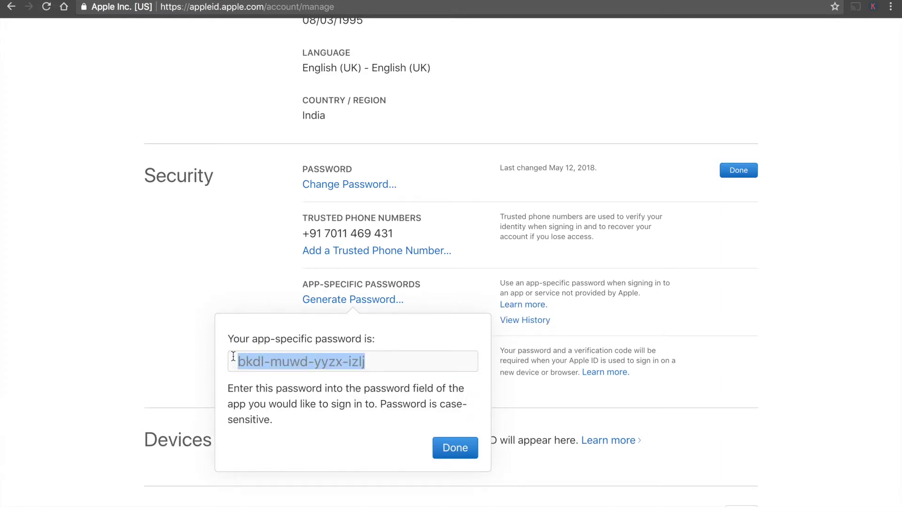
left_click(449, 447)
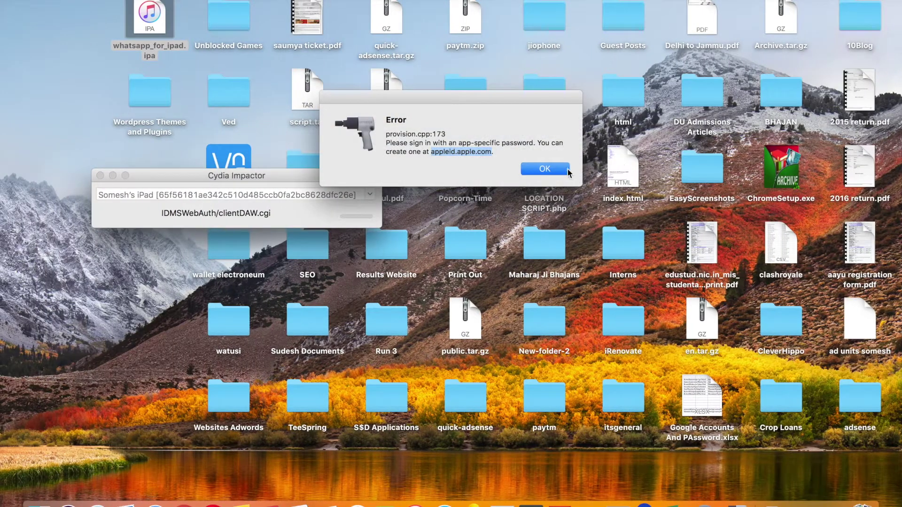
Re-drop the WhatsApp IPA onto Impactor, enter the Apple ID e-mail, and paste the app-specific password
left_click(567, 169)
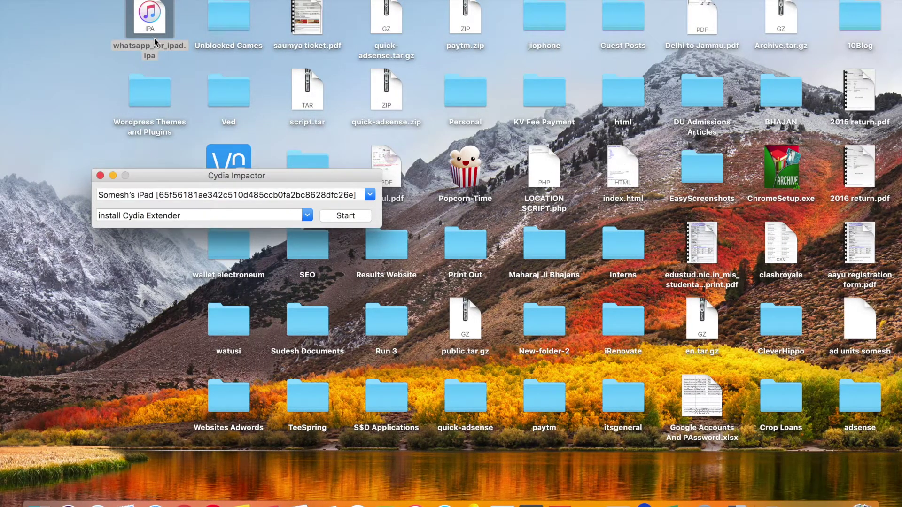
left_click_drag(155, 41, 211, 202)
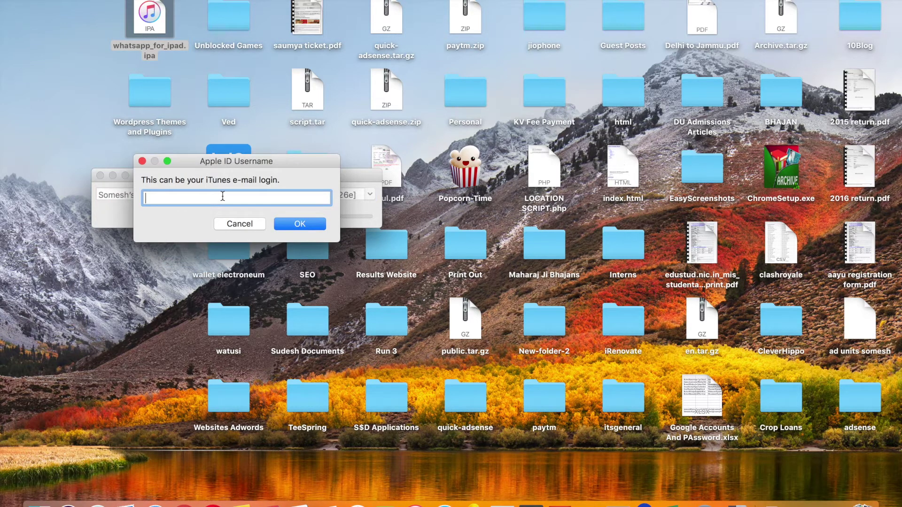
key("Return")
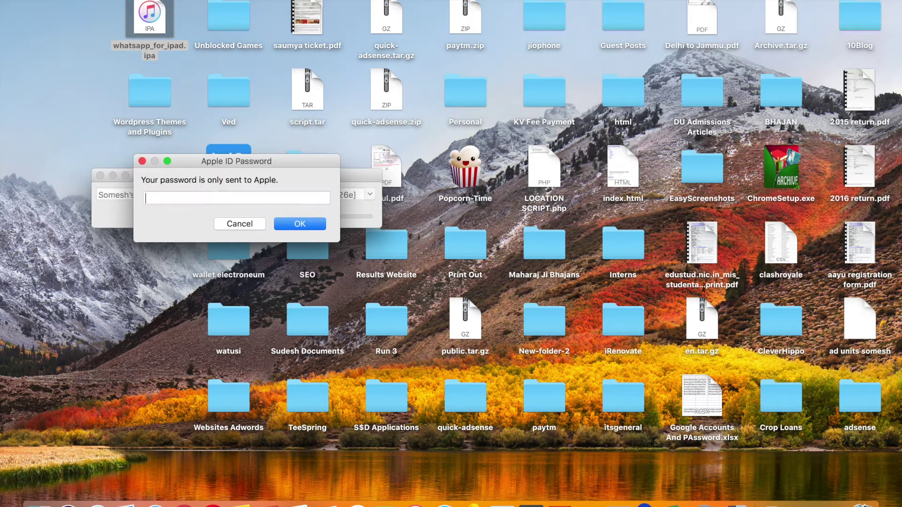
right_click(223, 198)
left_click(246, 225)
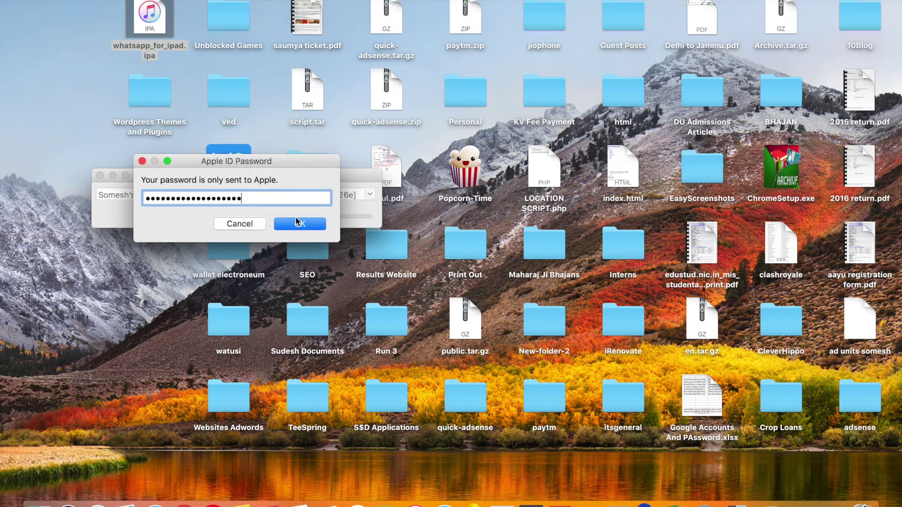
left_click(299, 225)
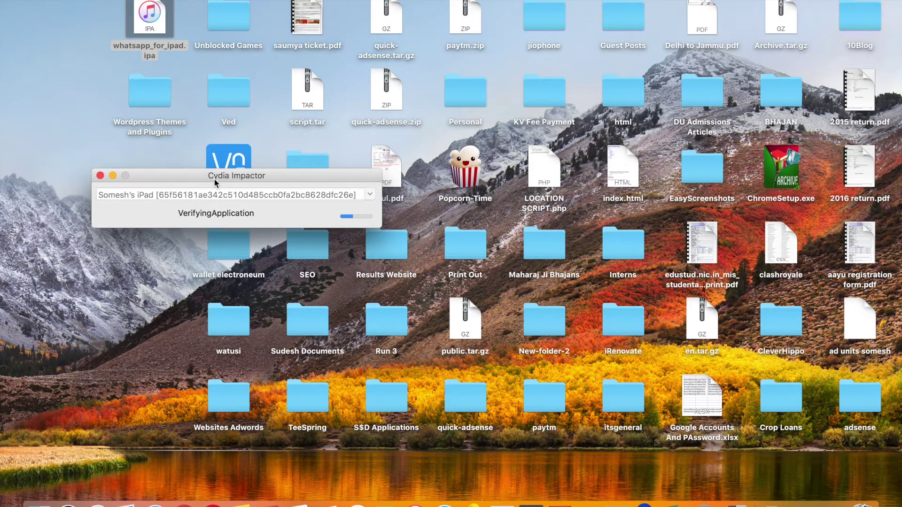
Check the cydiaimpactor.com page and Impactor's Device menu while the install sits at VerifyingApplication
key("ctrl+Right")
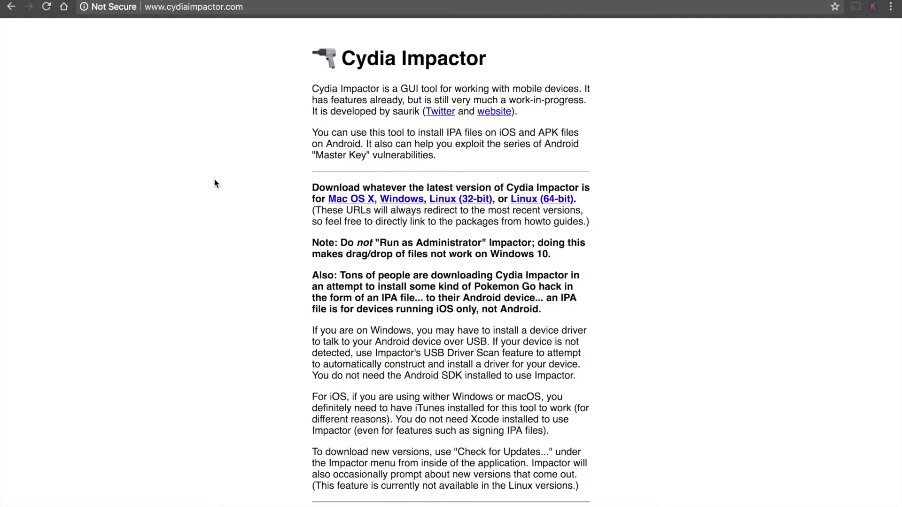
key("ctrl+Left")
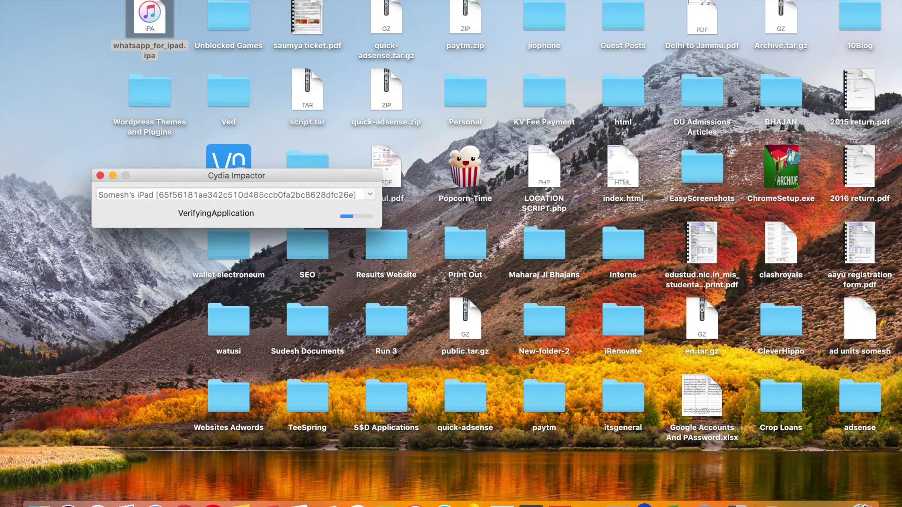
left_click(148, 8)
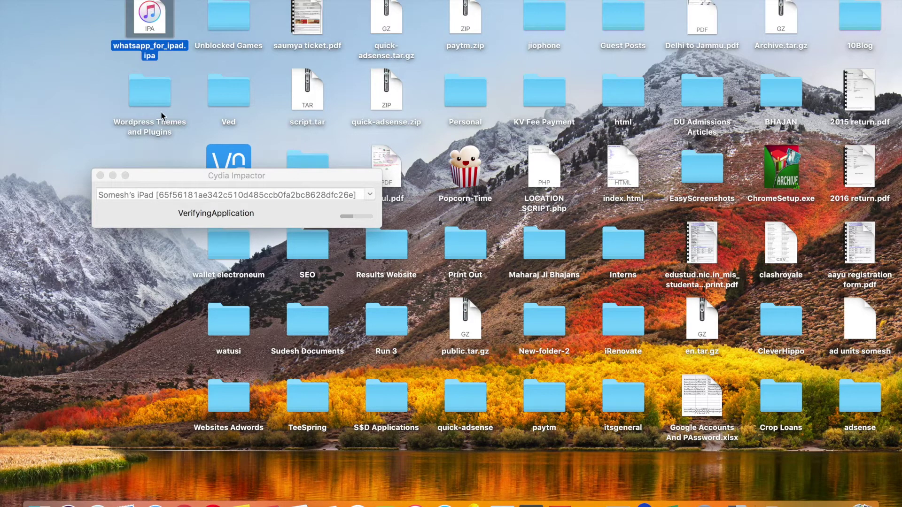
left_click(201, 179)
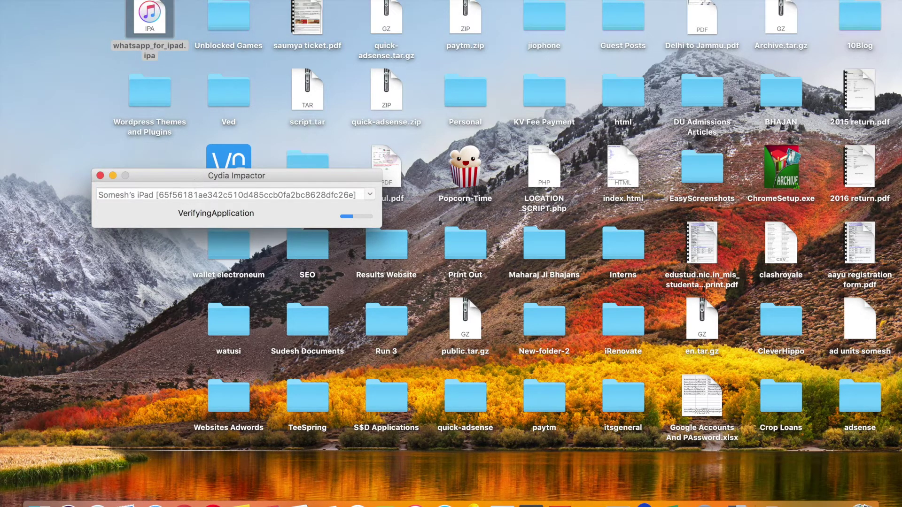
left_click(134, 0)
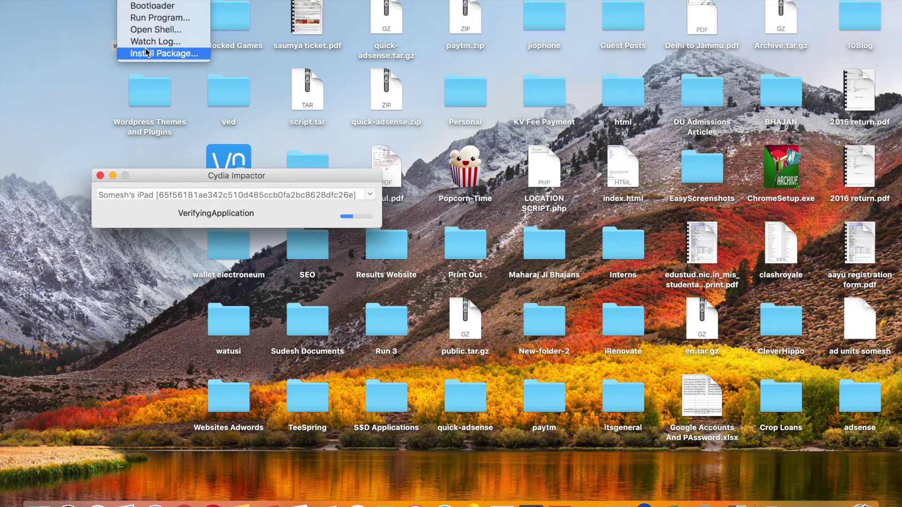
left_click(78, 74)
left_click(145, 47)
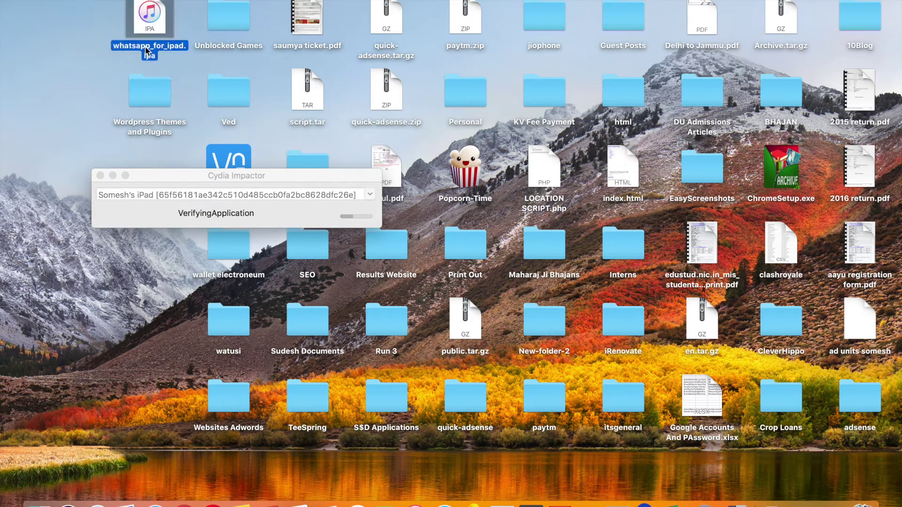
left_click(165, 176)
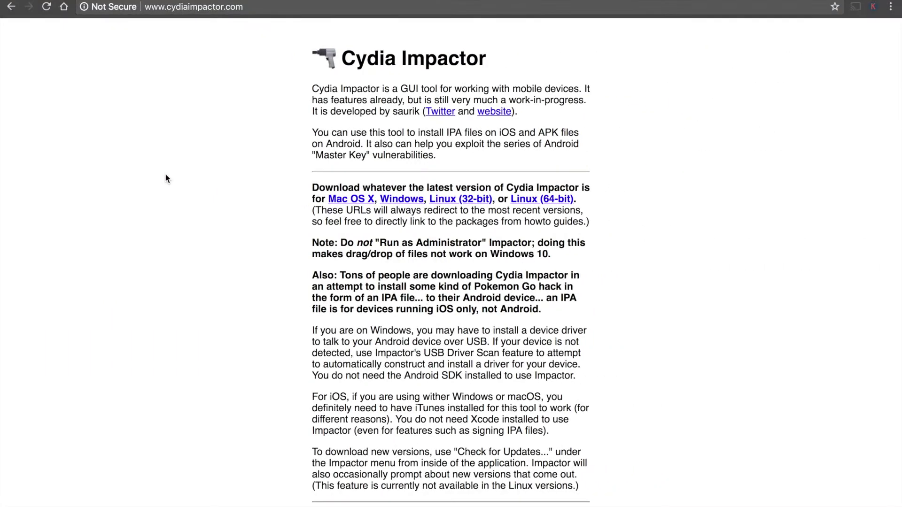
scroll(209, 271, "down", 1)
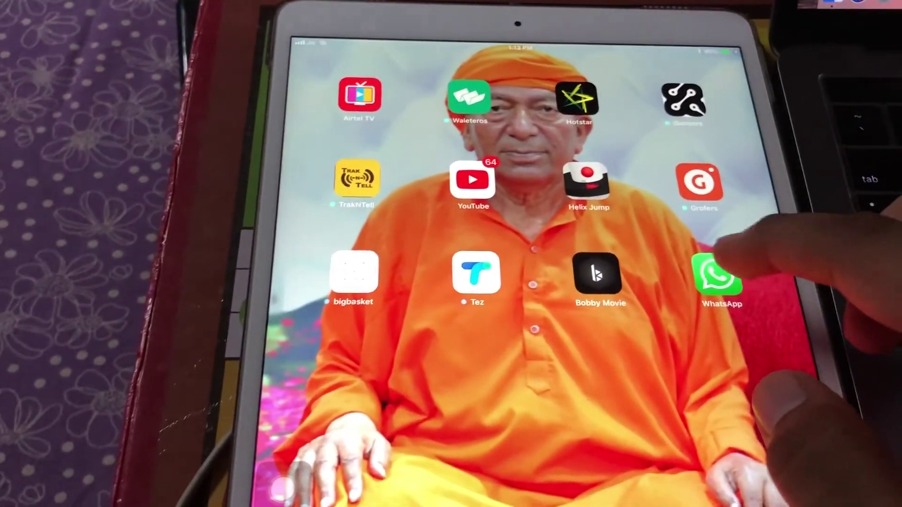
Launch WhatsApp, dismiss the Untrusted Developer warning, and trust its developer in Device Management
left_click(716, 275)
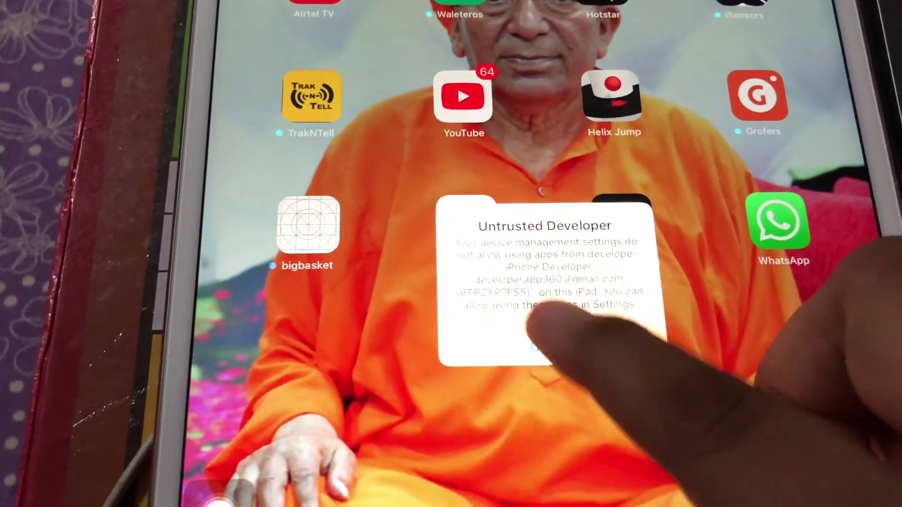
left_click(535, 347)
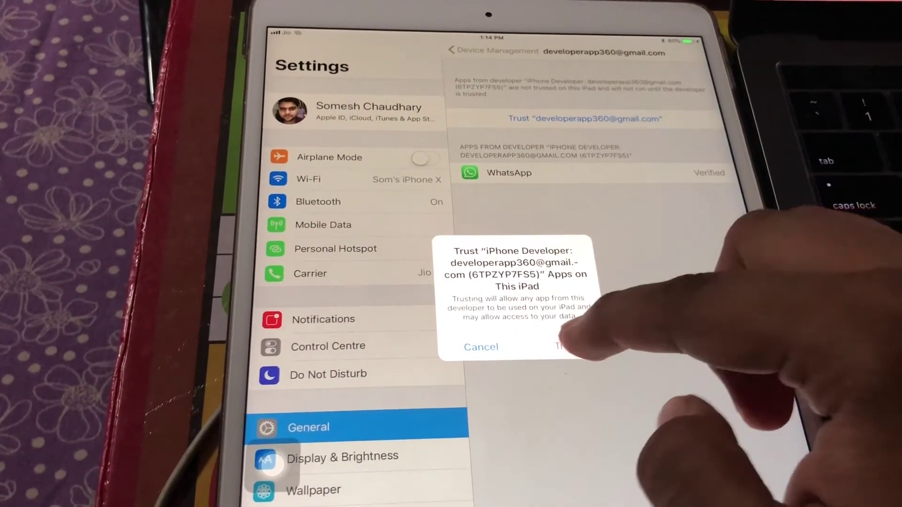
left_click(562, 344)
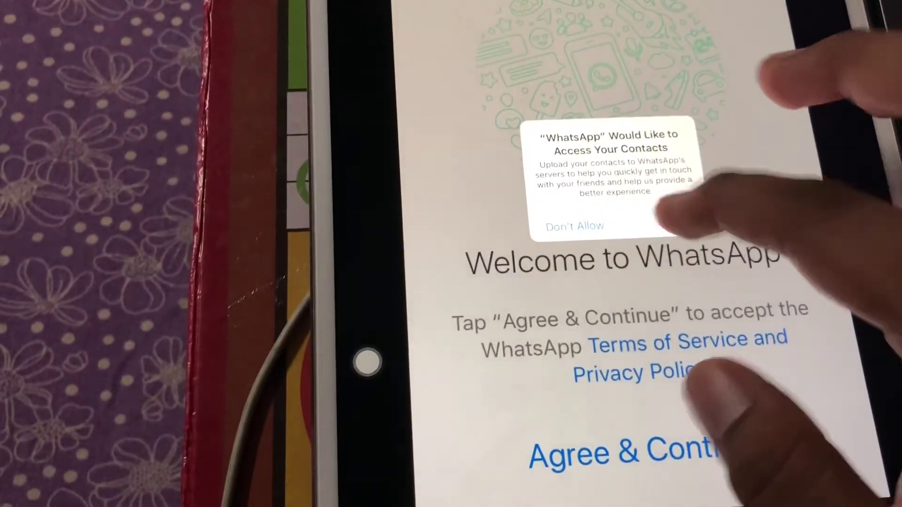
Allow WhatsApp contacts and notifications access, then agree to the terms
left_click(667, 226)
left_click(646, 185)
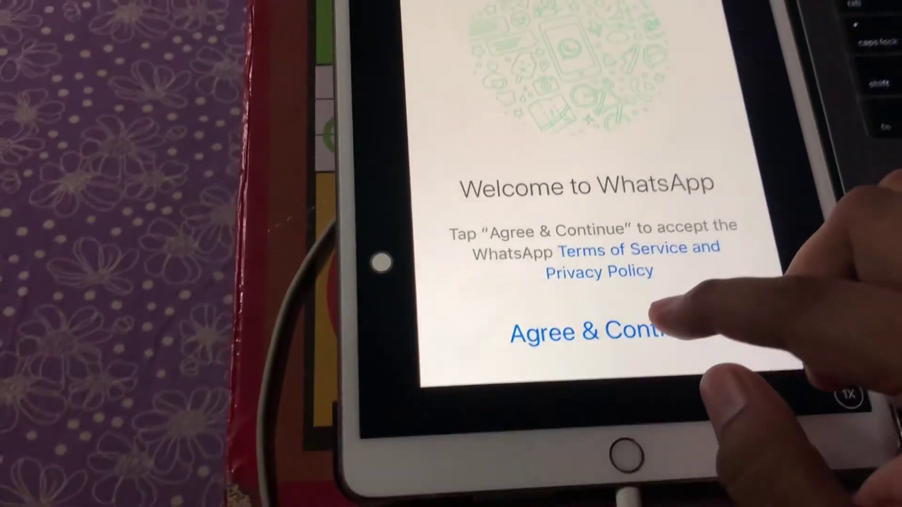
left_click(638, 422)
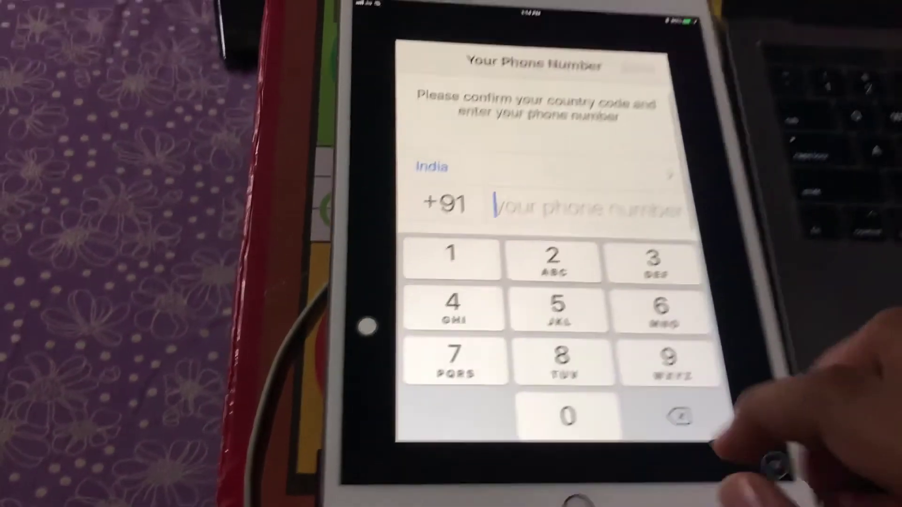